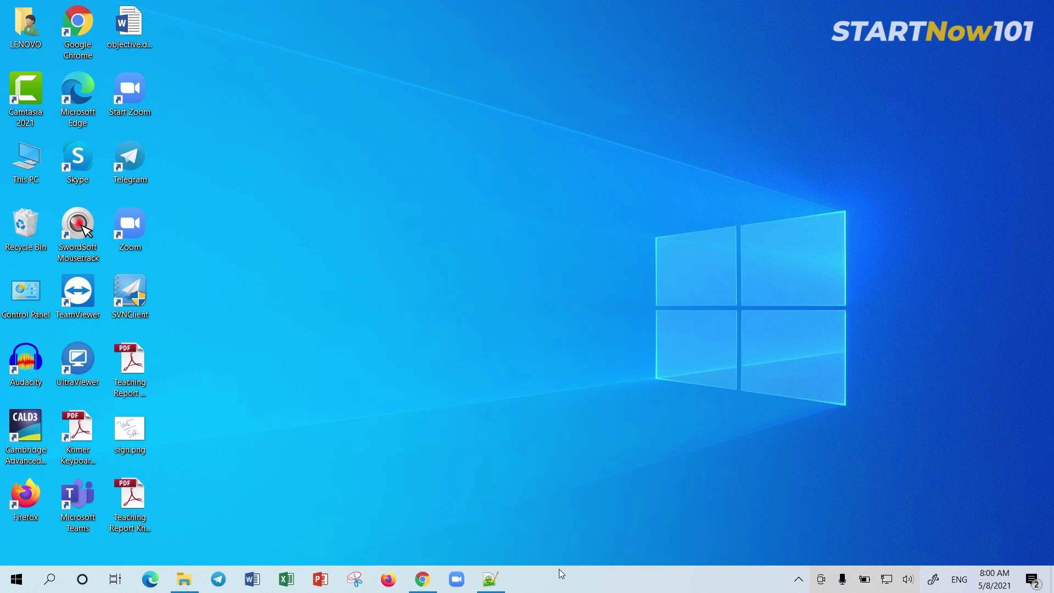
# Start the Office 2019 ProPlus IMG download and select the line-3 direct URL in download link.txt.
pyautogui.click(422, 579)
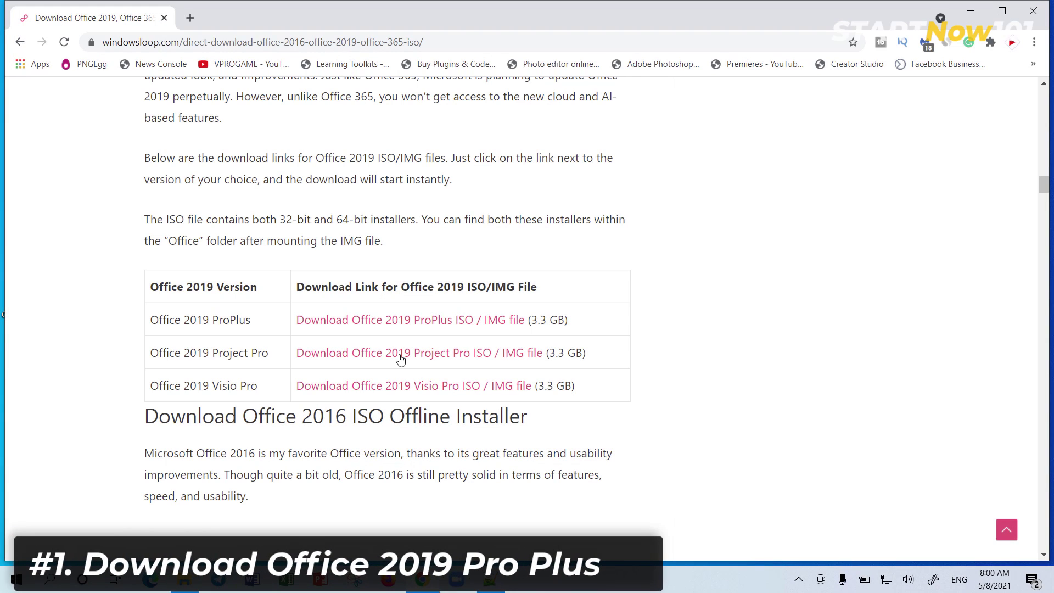
pyautogui.click(309, 321)
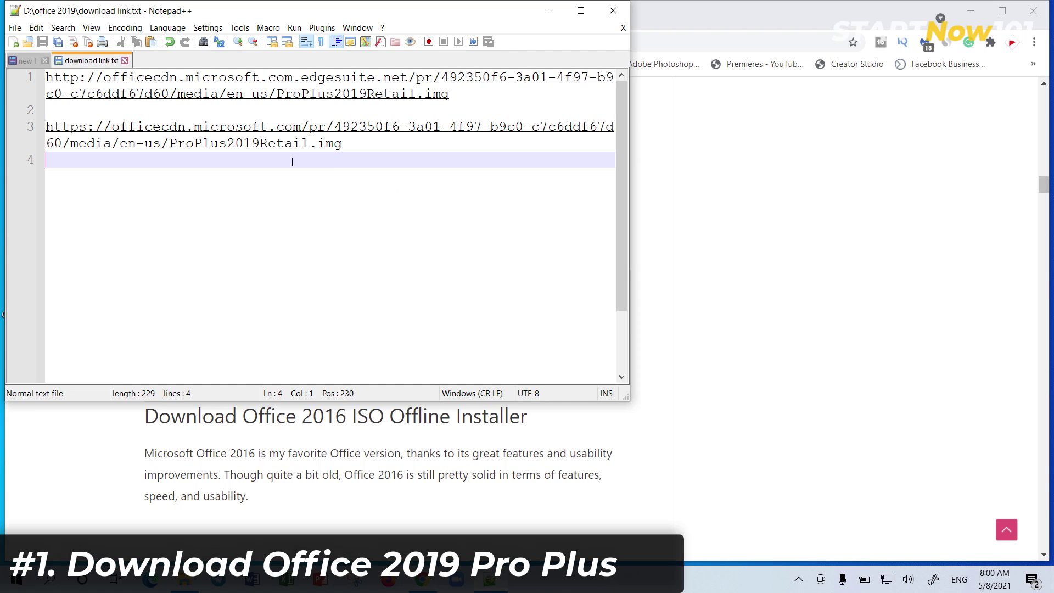
pyautogui.moveTo(361, 152); pyautogui.dragTo(44, 128)
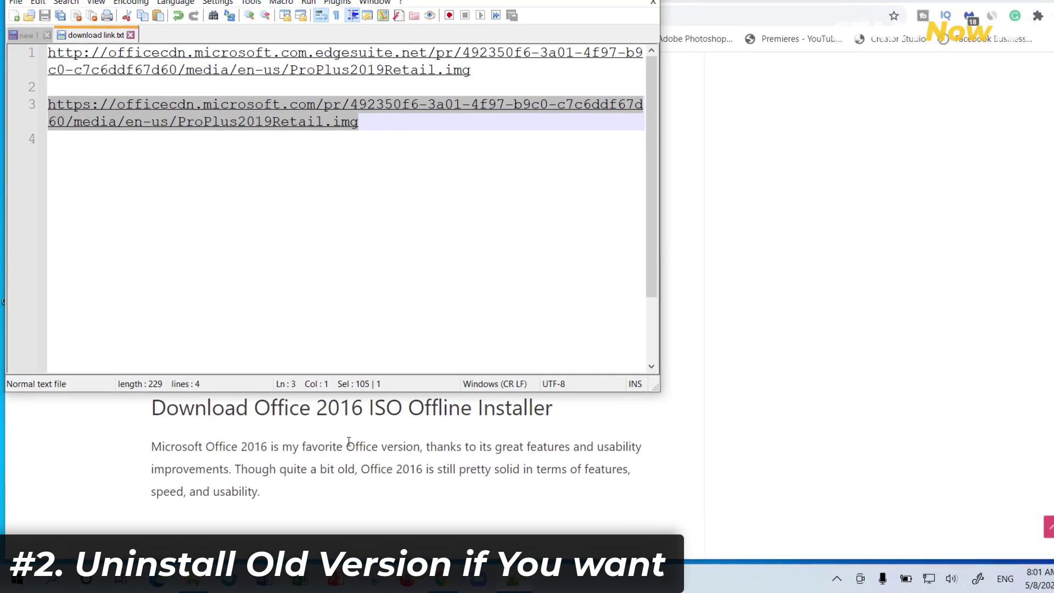
# Find and launch Control Panel through Windows search ('con').
pyautogui.click(21, 578)
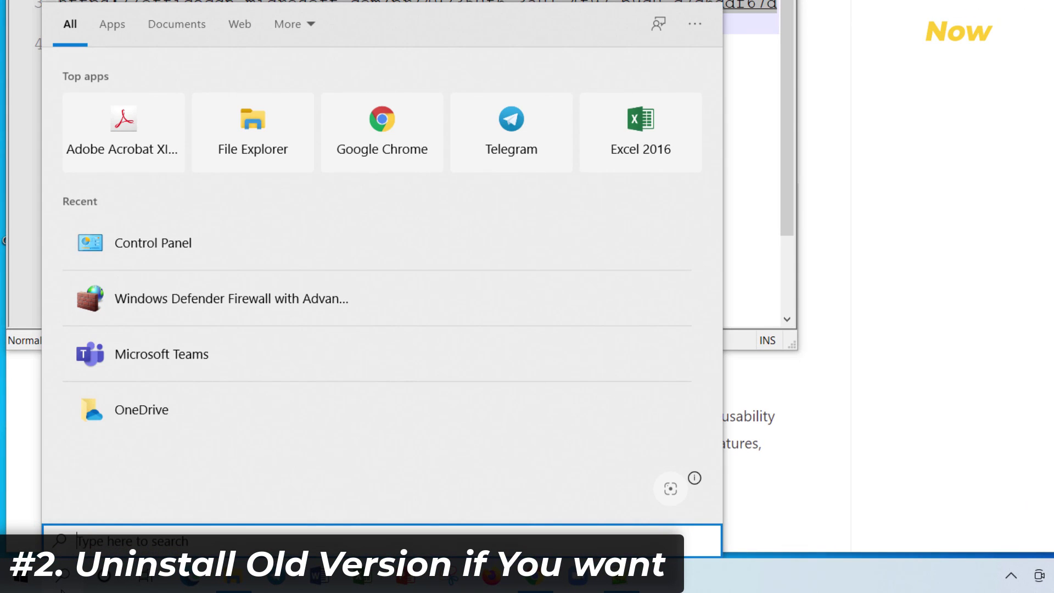
pyautogui.write('con')
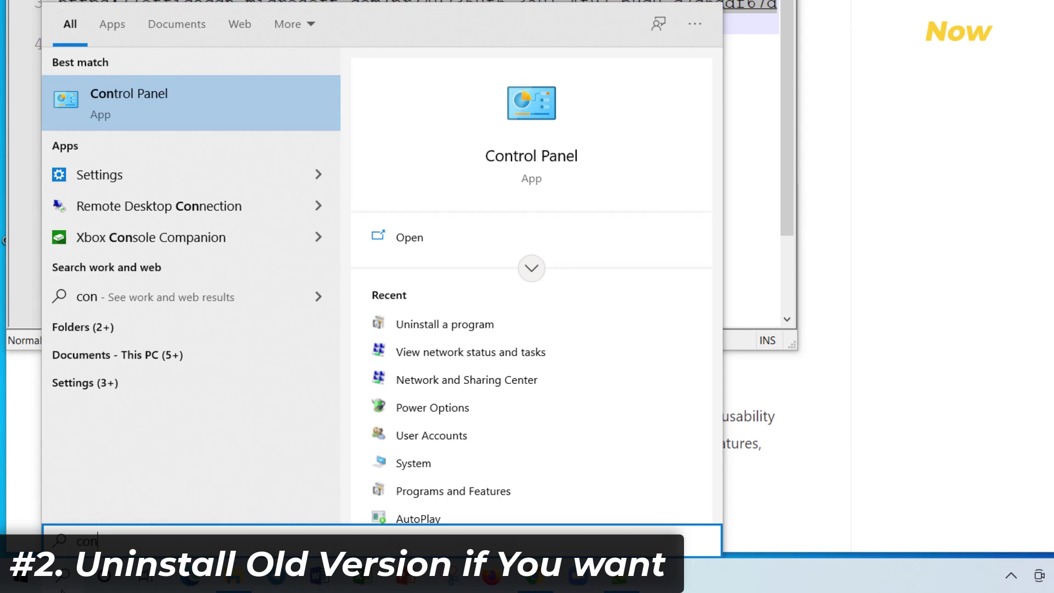
pyautogui.click(200, 109)
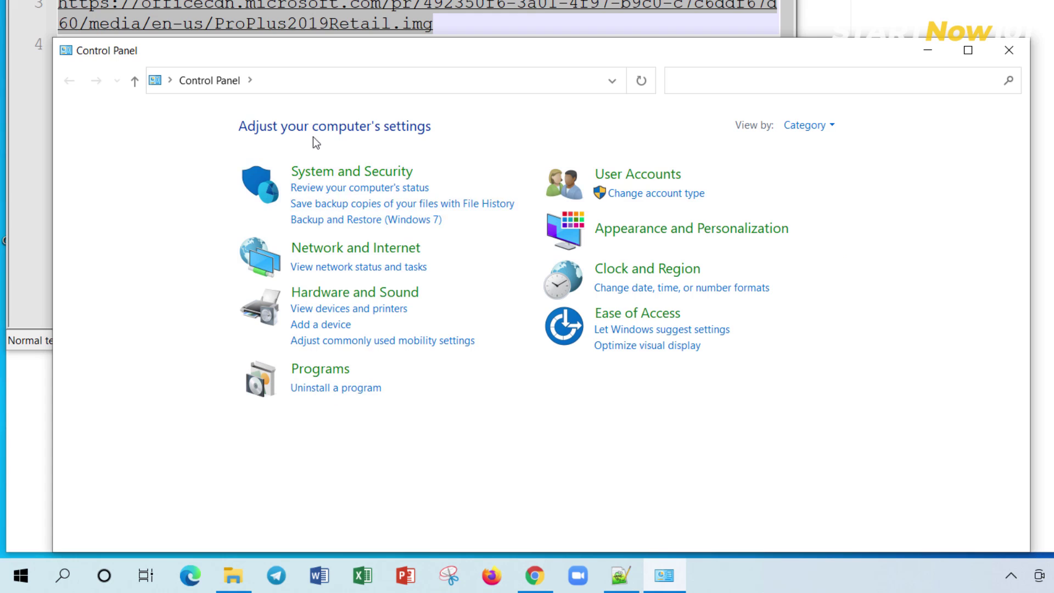
# Switch Control Panel's View by to Small icons, then back to Category.
pyautogui.click(811, 127)
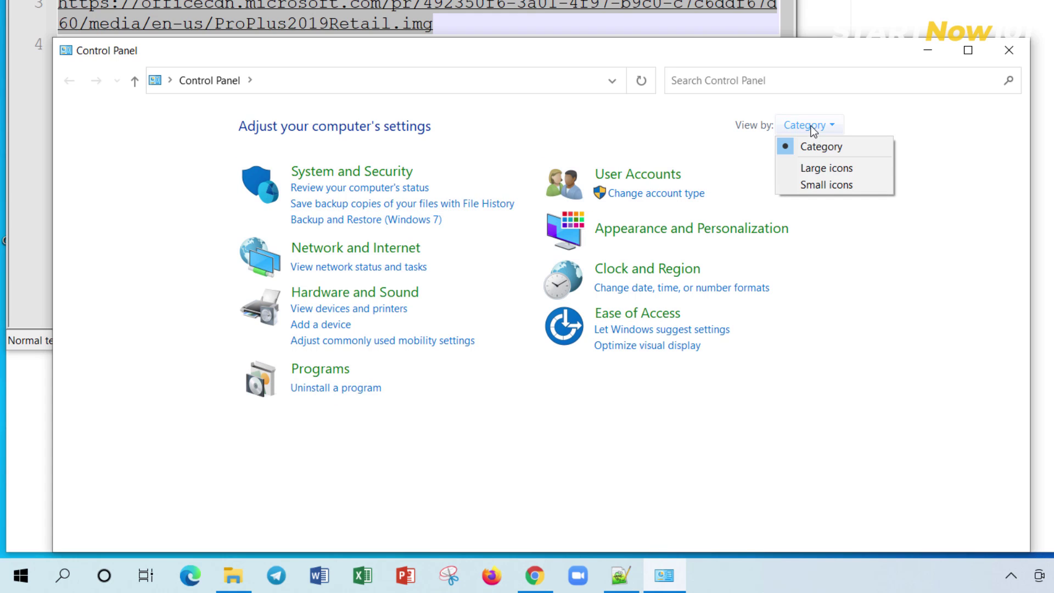
pyautogui.click(853, 184)
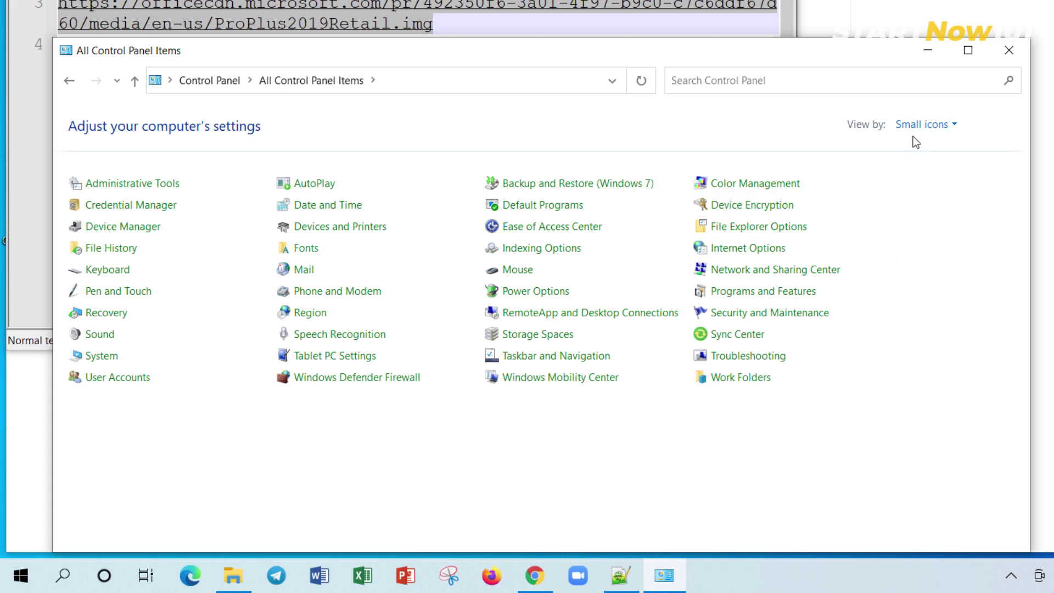
pyautogui.click(922, 125)
pyautogui.click(946, 150)
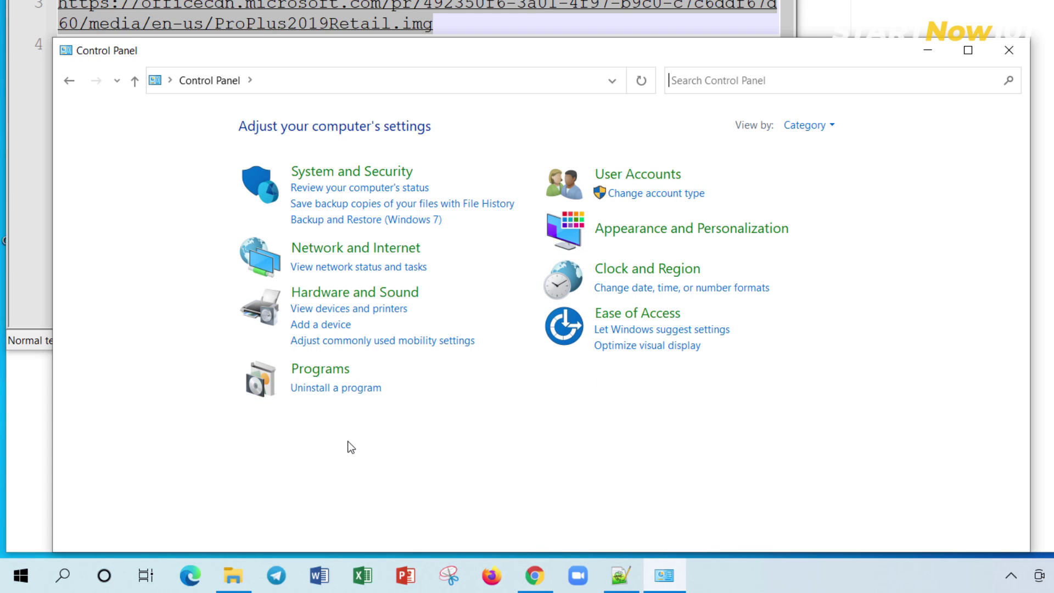
# From Programs and Features, uninstall Microsoft Office Professional Plus 2016 and confirm removal.
pyautogui.click(339, 388)
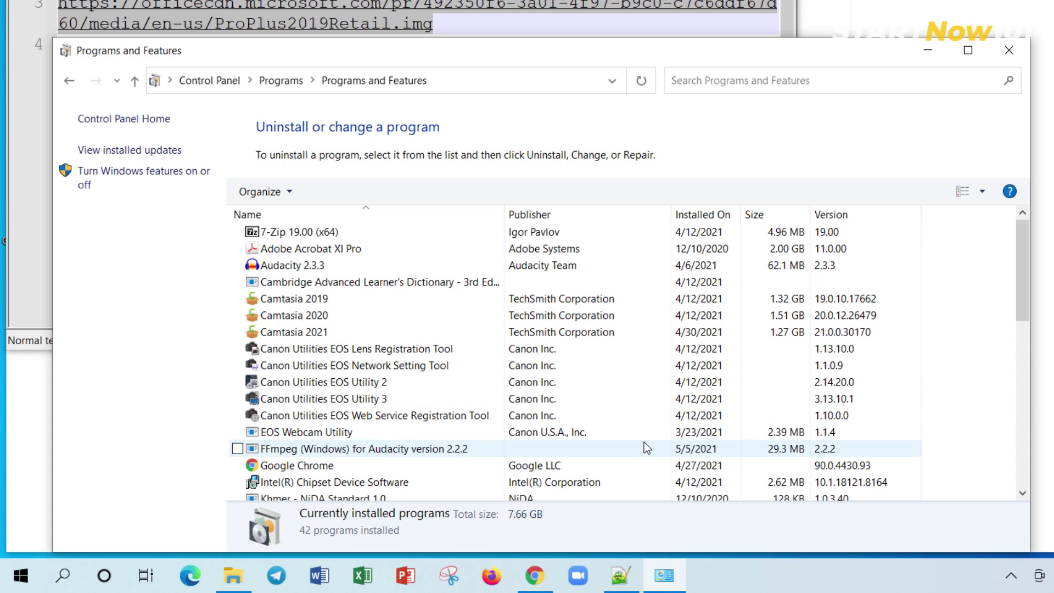
pyautogui.scroll(-3, 687, 393)
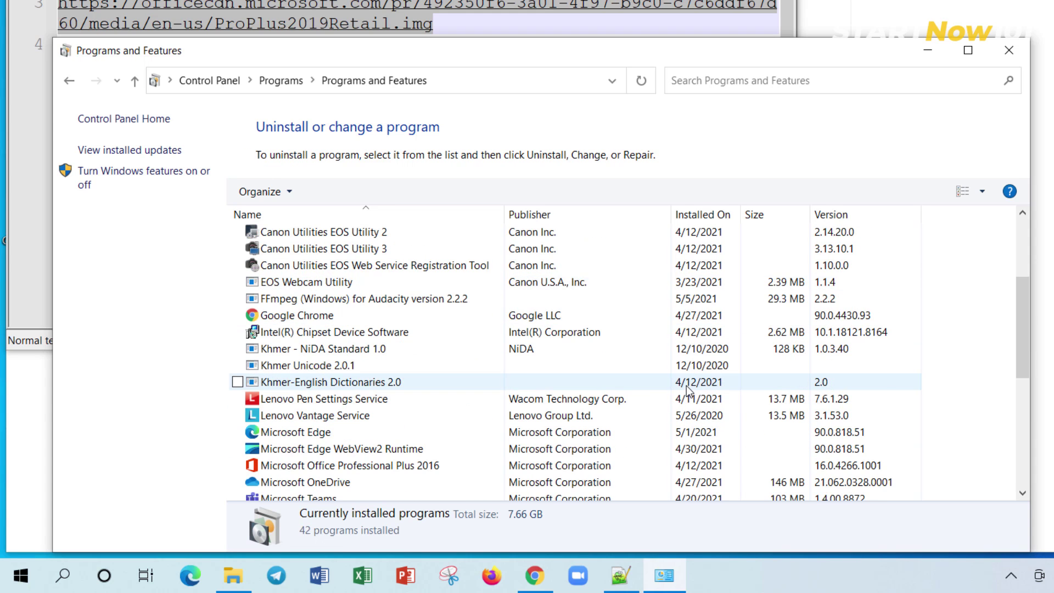
pyautogui.scroll(-2, 445, 381)
pyautogui.click(445, 368)
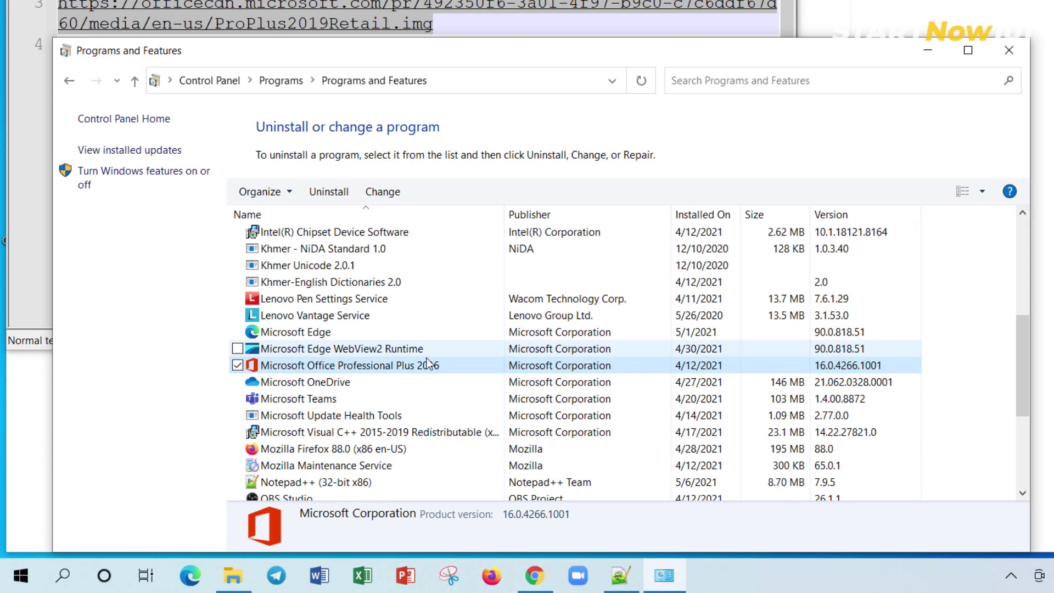
pyautogui.click(327, 192)
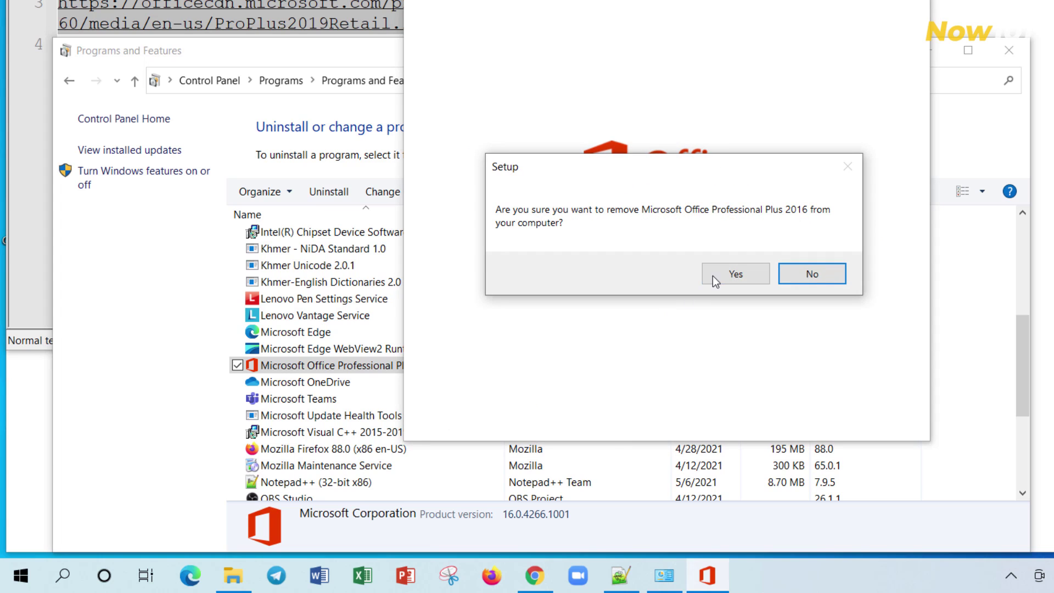
pyautogui.click(731, 273)
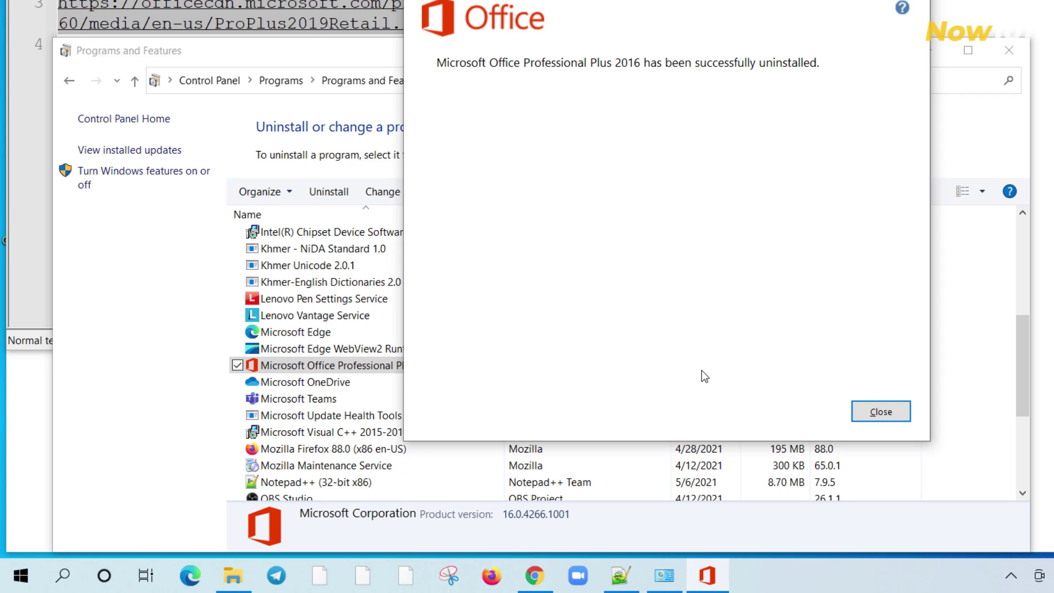
# Dismiss the uninstall success message and close Programs and Features.
pyautogui.click(882, 413)
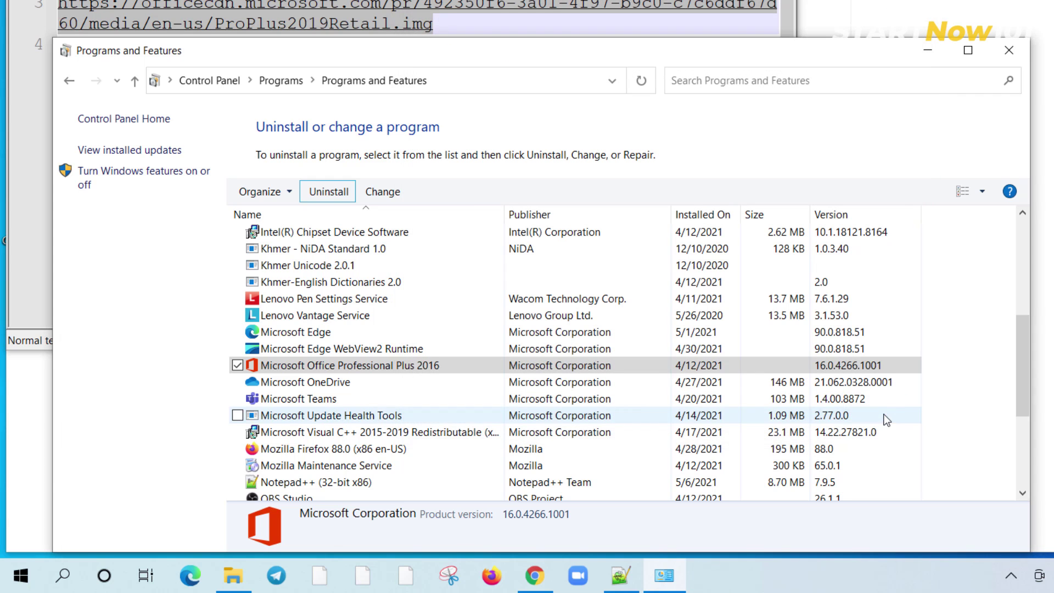
pyautogui.click(1010, 50)
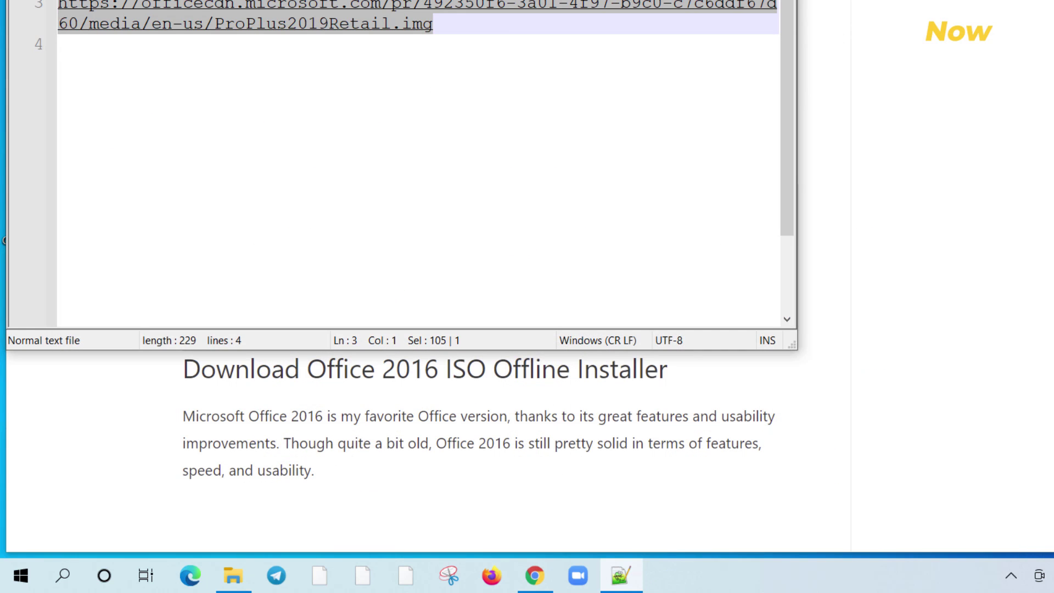
# Mount the ProPlus2019 .img from D:\office 2019 and browse its drive.
pyautogui.click(806, 139)
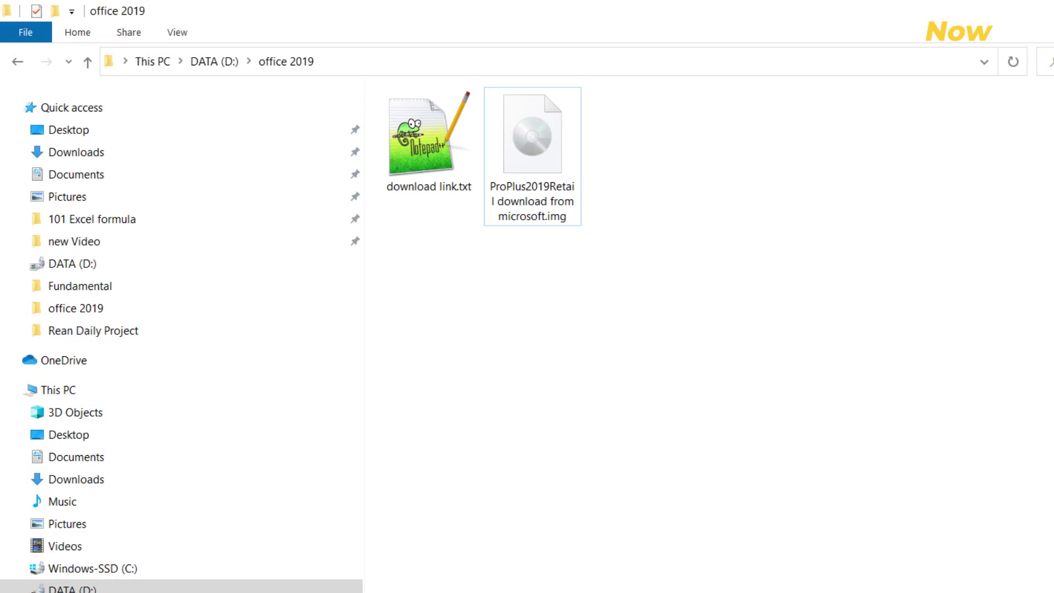
pyautogui.click(549, 198)
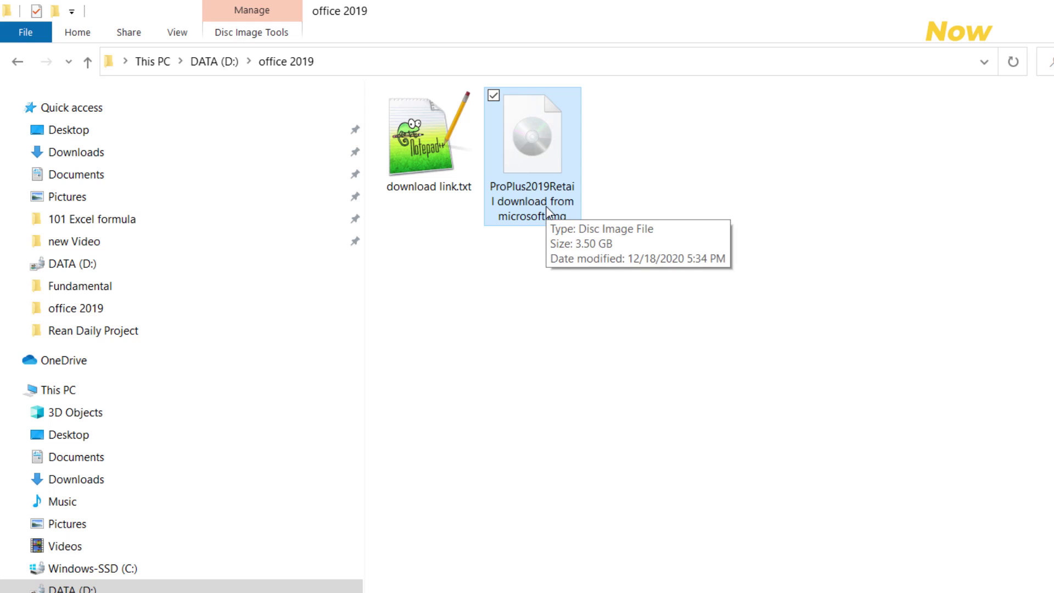
pyautogui.doubleClick(531, 167)
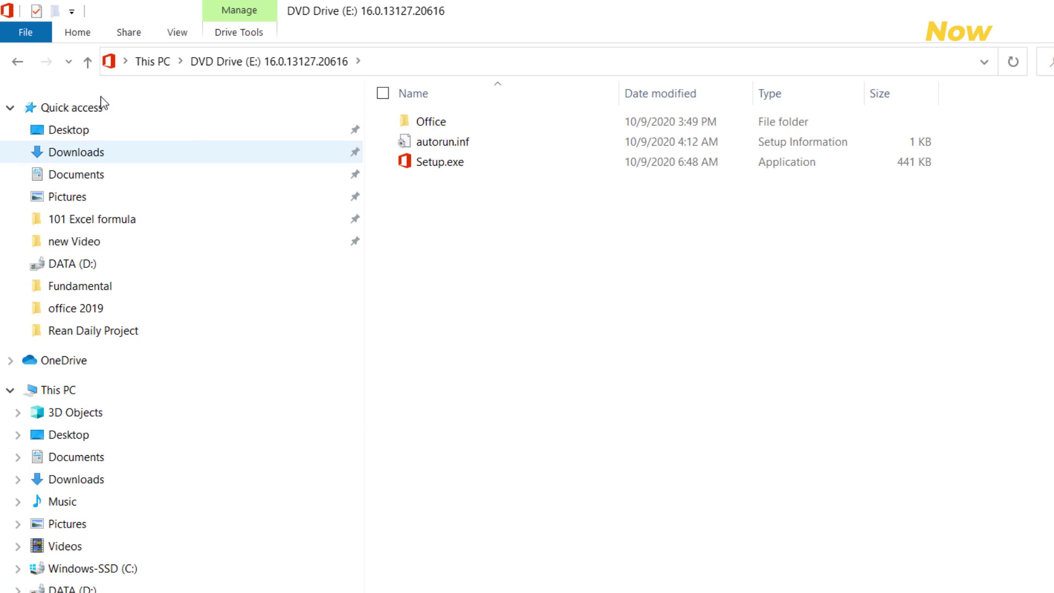
# Select Setup.exe and show the drive contents as Large icons.
pyautogui.click(452, 166)
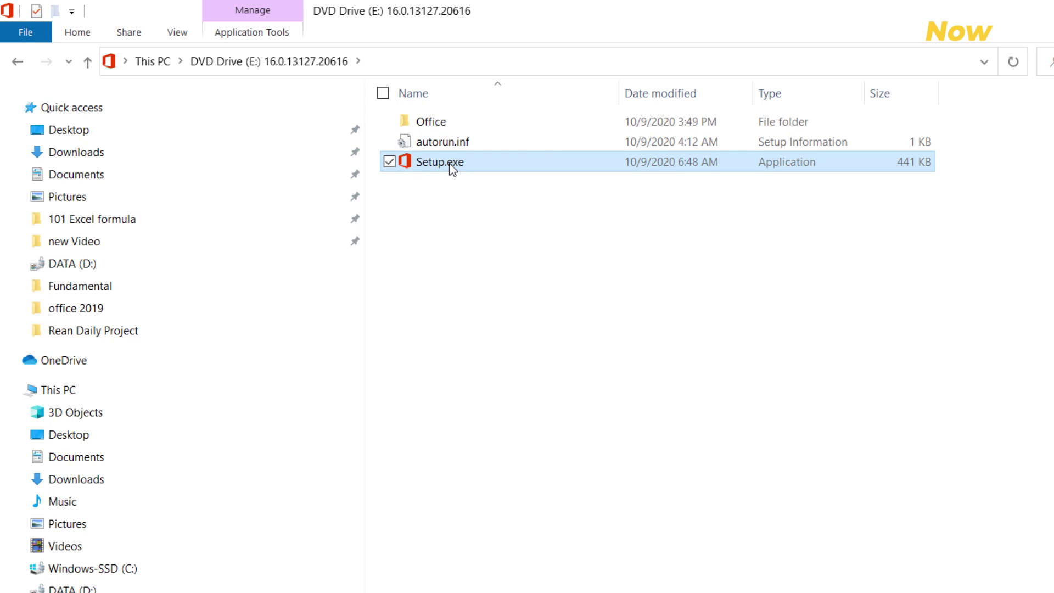
pyautogui.hotkey('ctrl', 'shift', '2')
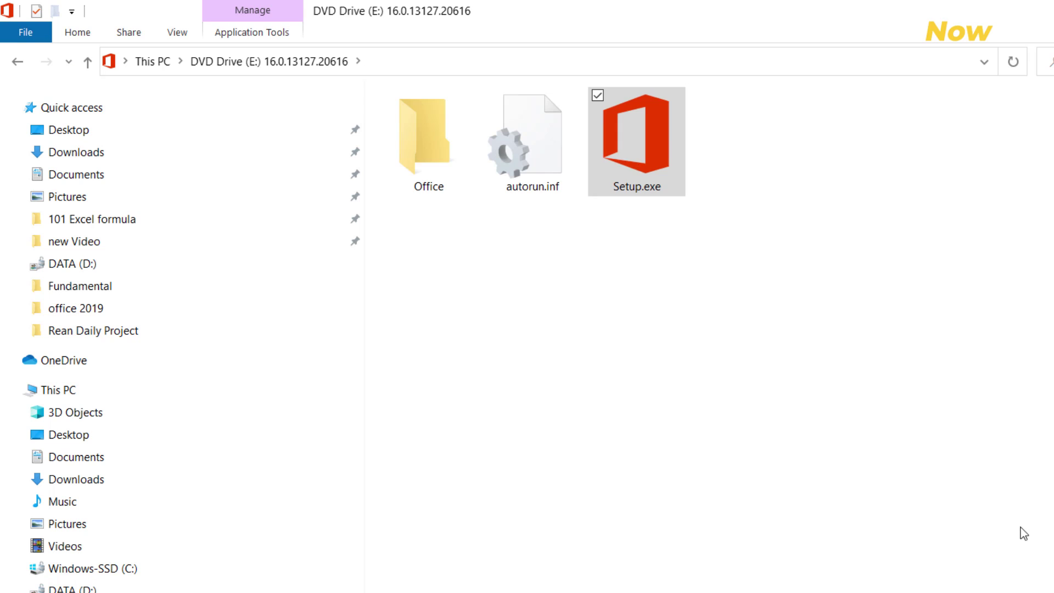
# Run Setup.exe as administrator, let Office 2019 install, and close the 'You're all set' message.
pyautogui.rightClick(646, 162)
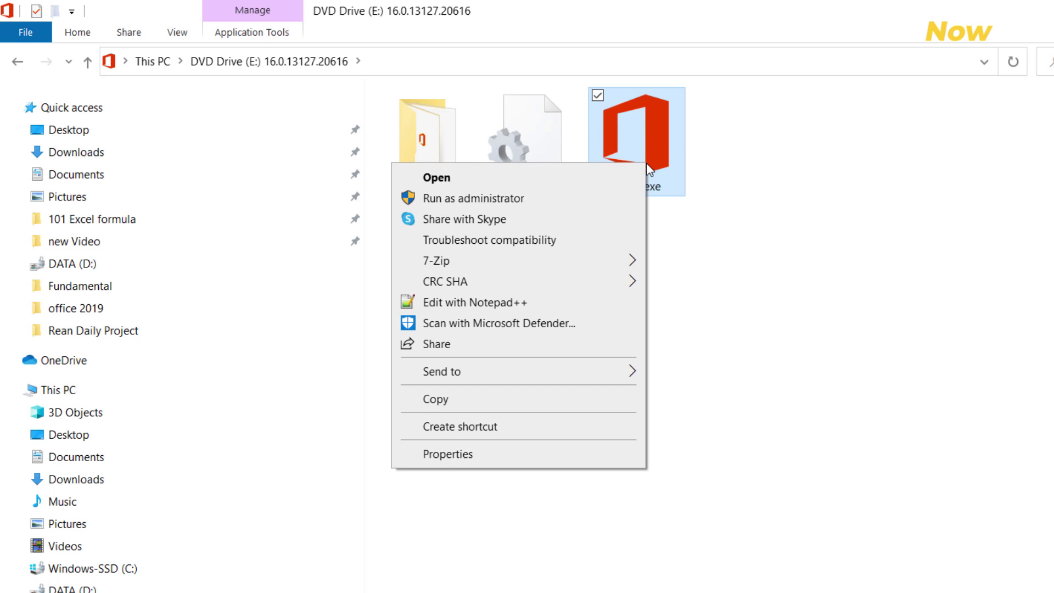
pyautogui.click(586, 200)
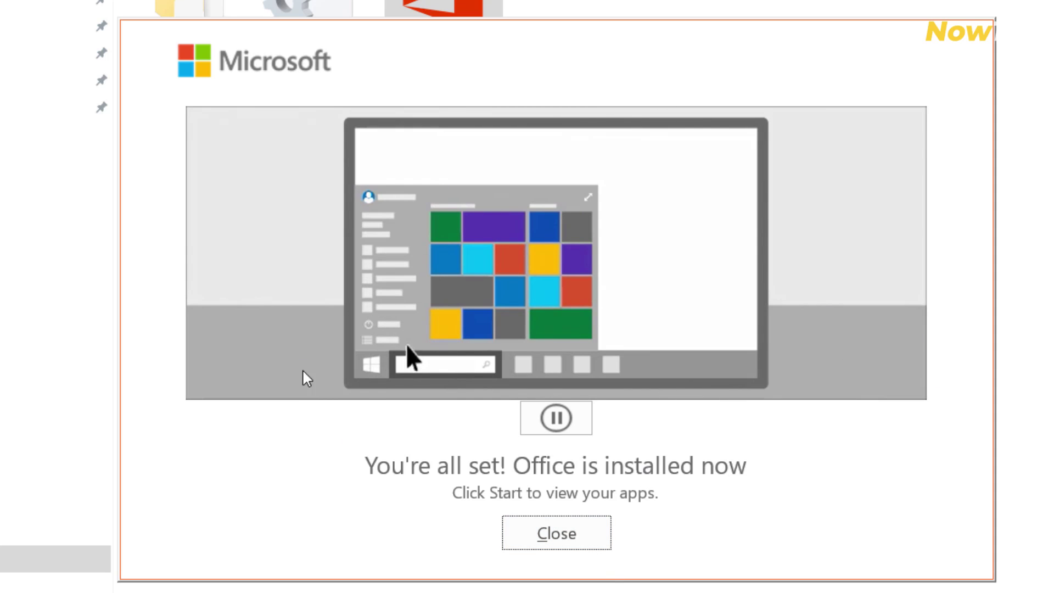
pyautogui.click(557, 533)
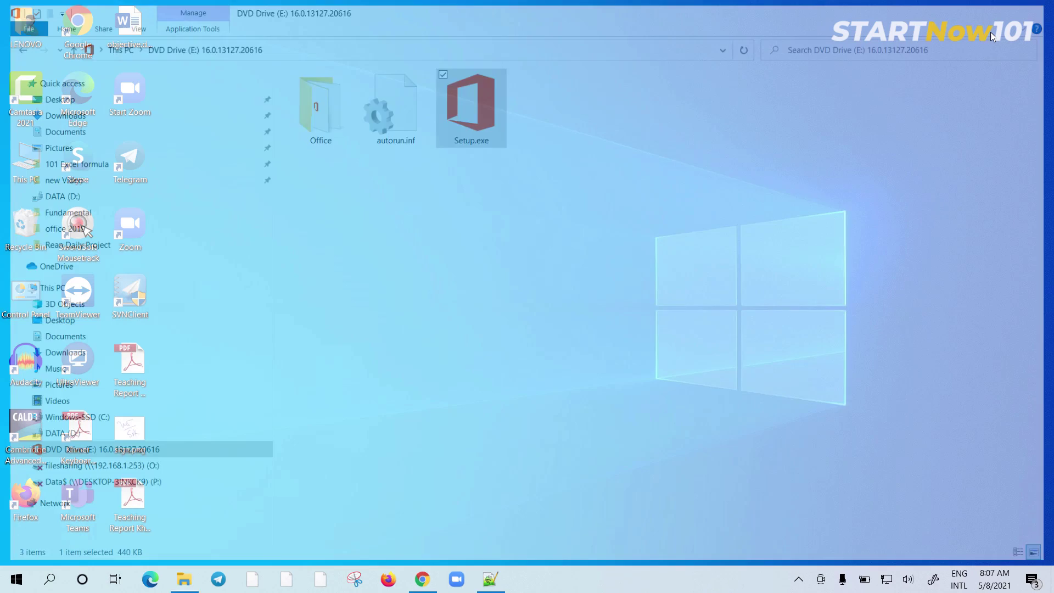
# Launch Word from Start's Recently added list.
pyautogui.press('super')
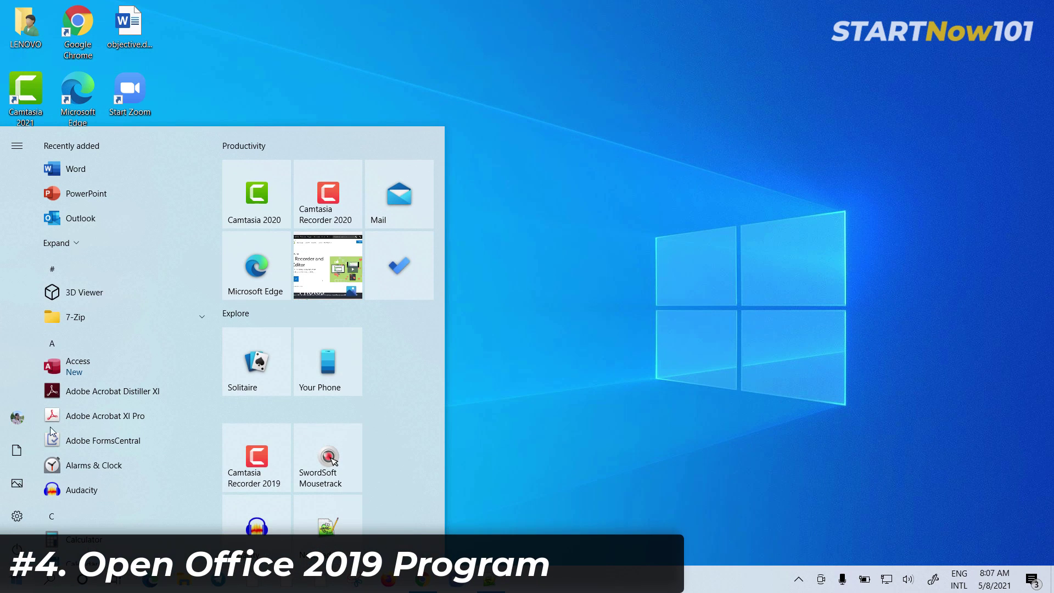
pyautogui.click(74, 170)
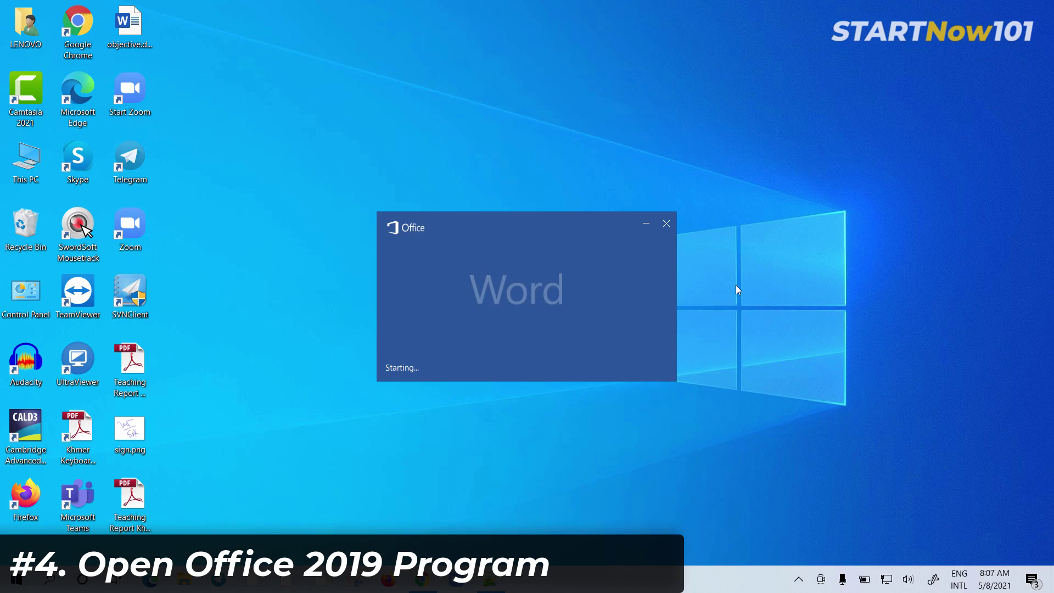